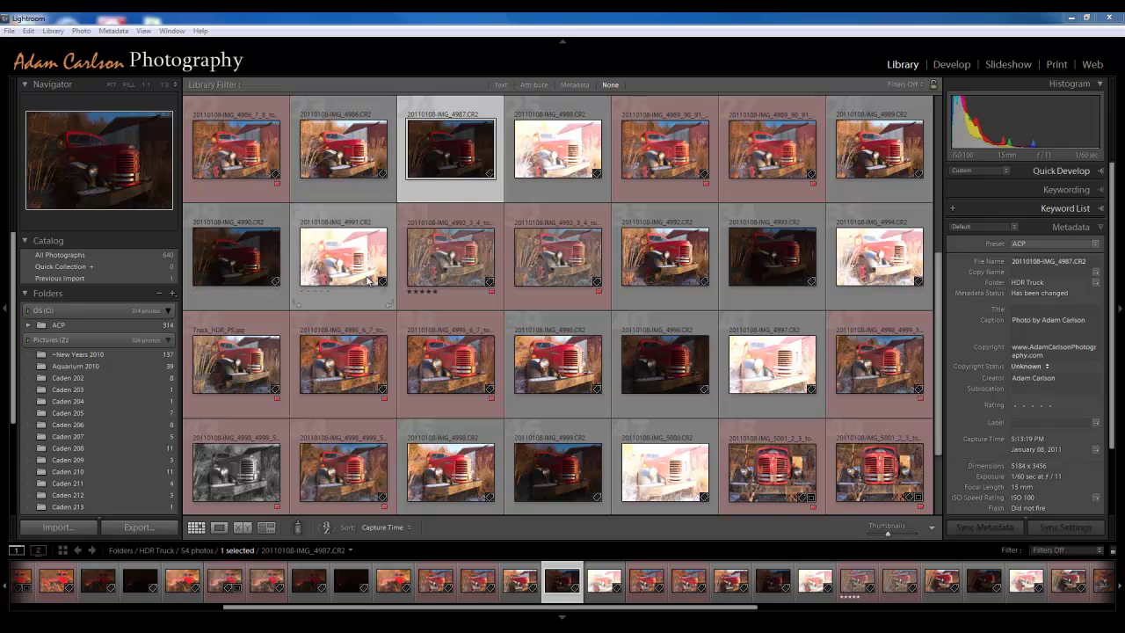
Select five truck versions: the five-star tonemapped one, 4992_3_4, 4998_4999 and both 5001_2_3.
click(468, 259)
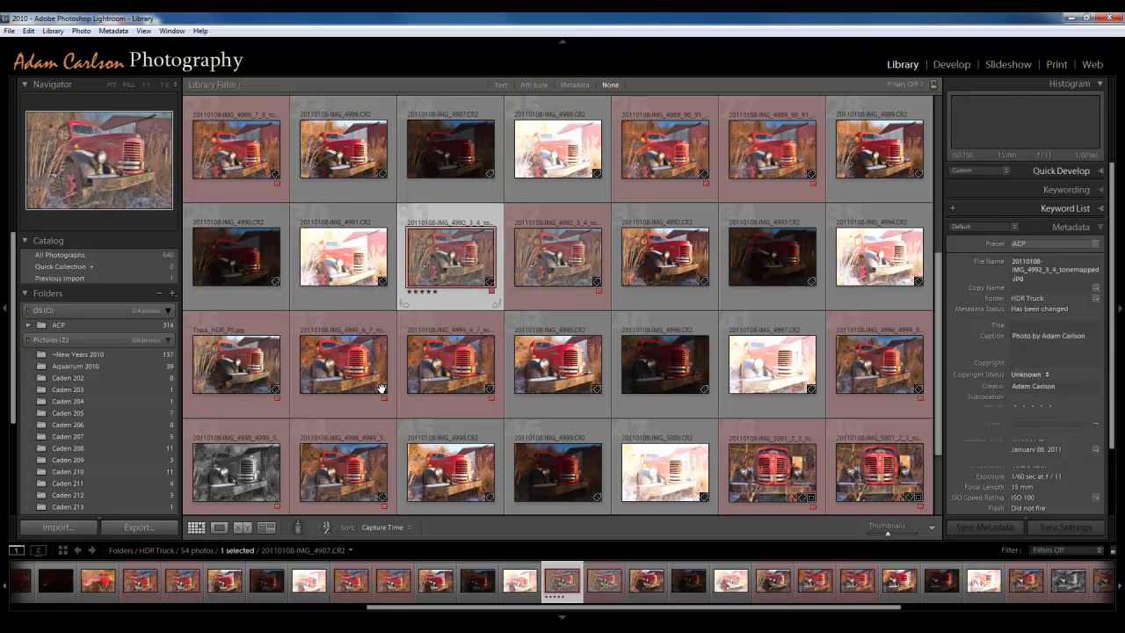
click(219, 529)
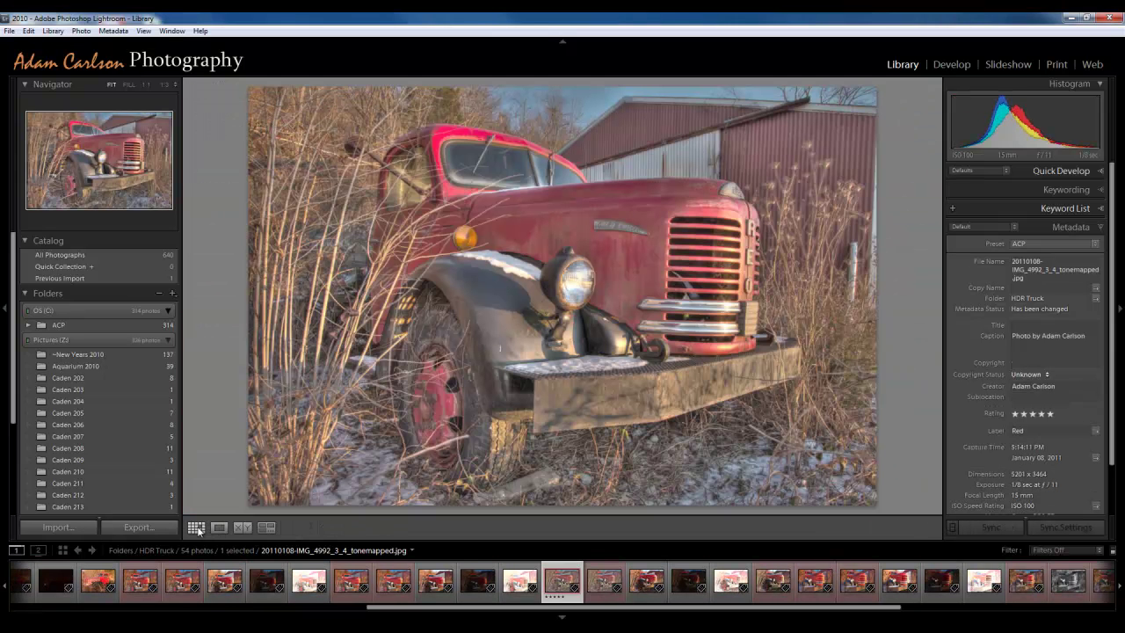
click(197, 527)
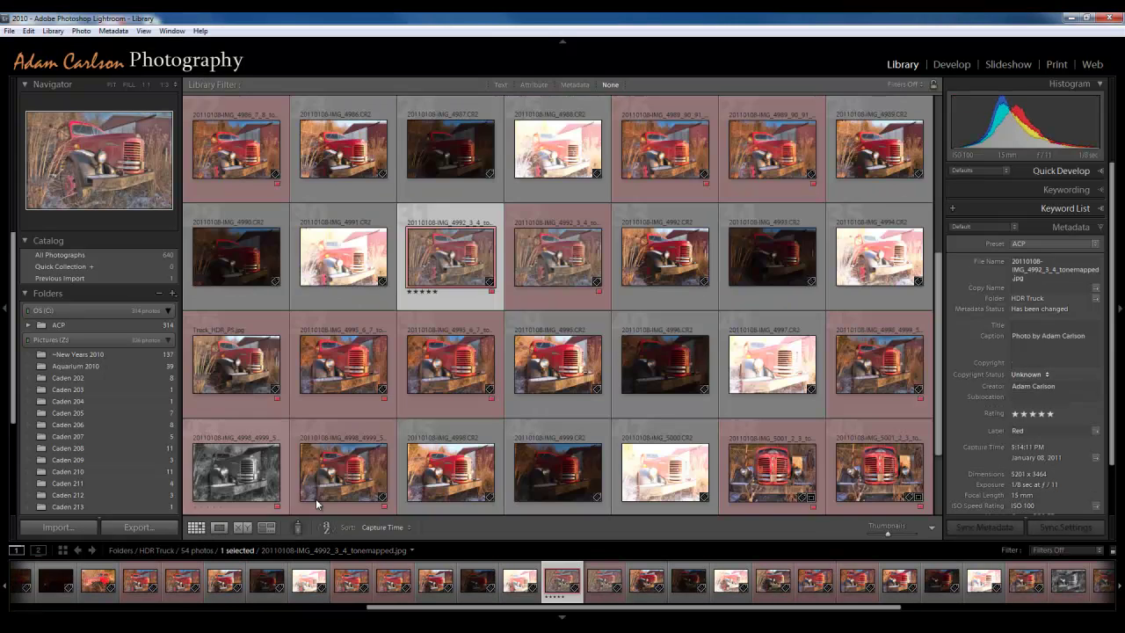
ctrl+click(564, 287)
ctrl+click(859, 399)
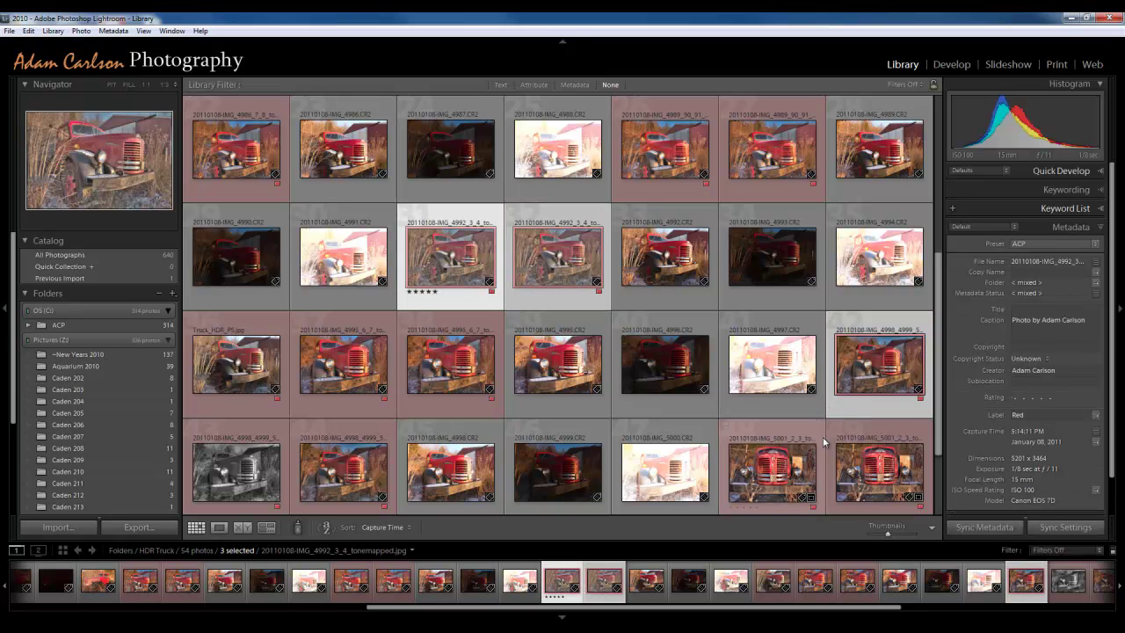
ctrl+click(796, 435)
ctrl+click(840, 435)
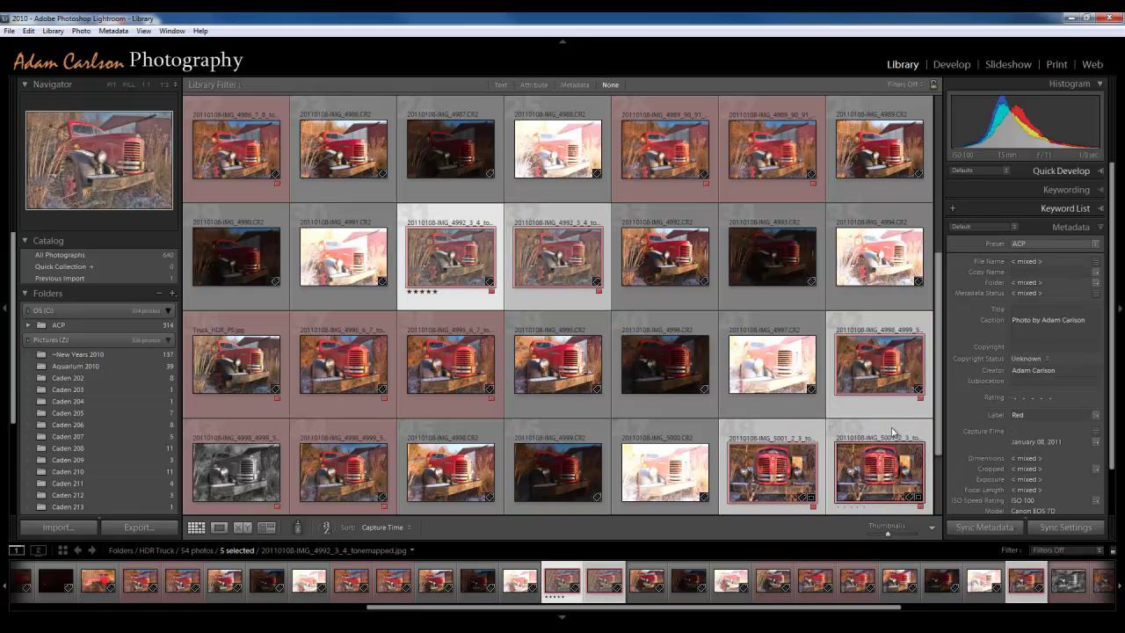
Compare the selection side by side, dropping photos until 4998_4999_5000 and 5001_2_3 remain.
click(241, 527)
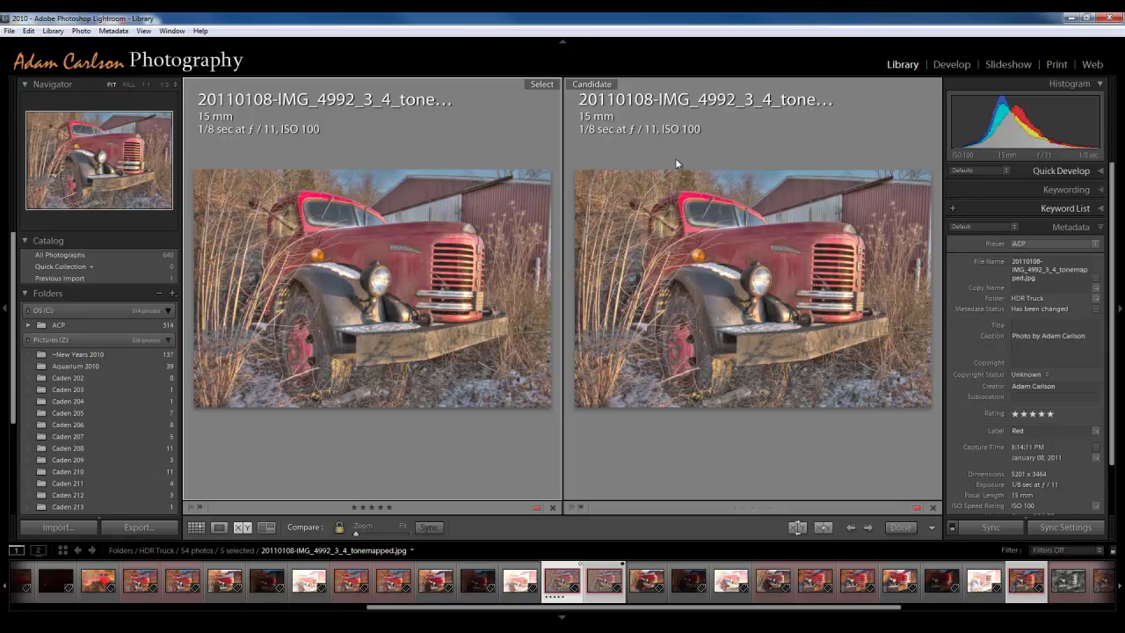
click(554, 514)
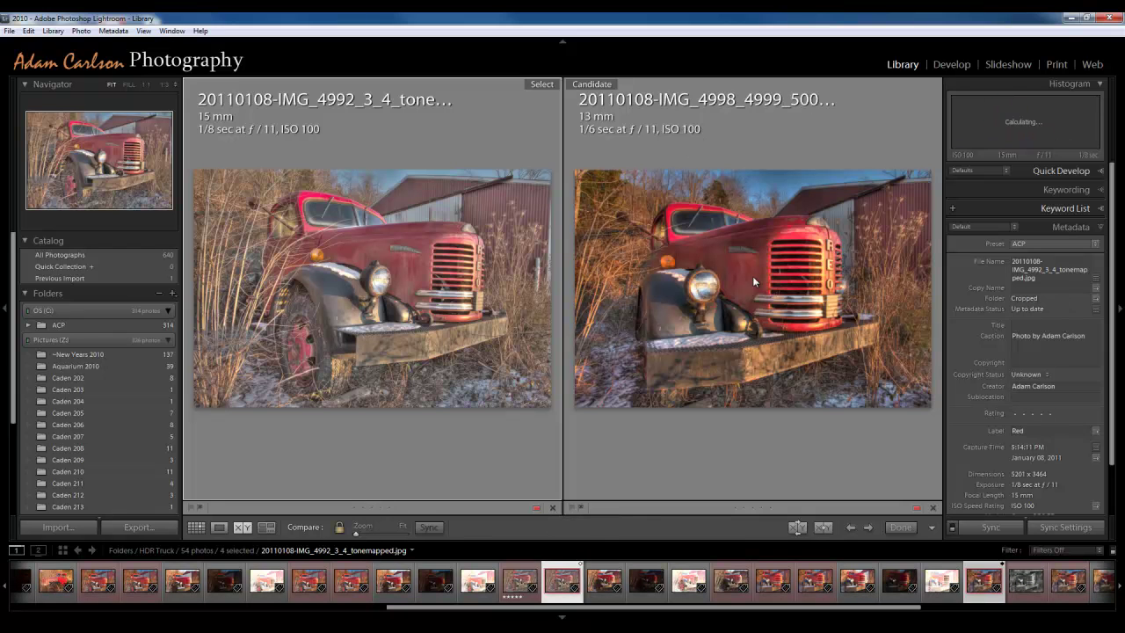
click(552, 509)
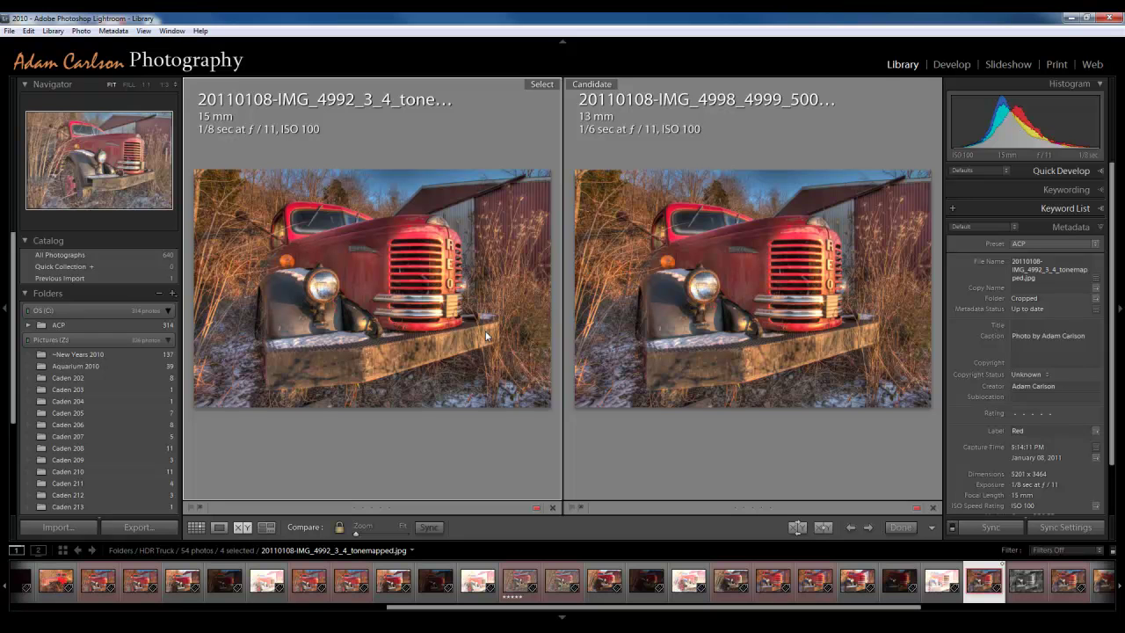
click(552, 509)
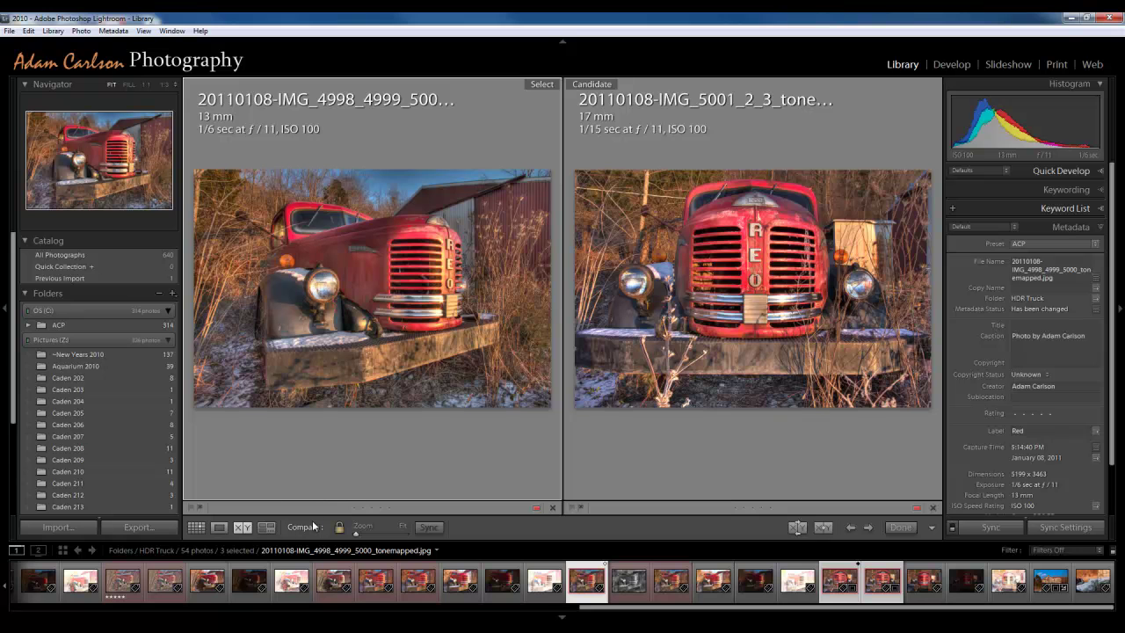
Survey the remaining photos, remove the top-right one, and go back to the thumbnail grid.
click(266, 527)
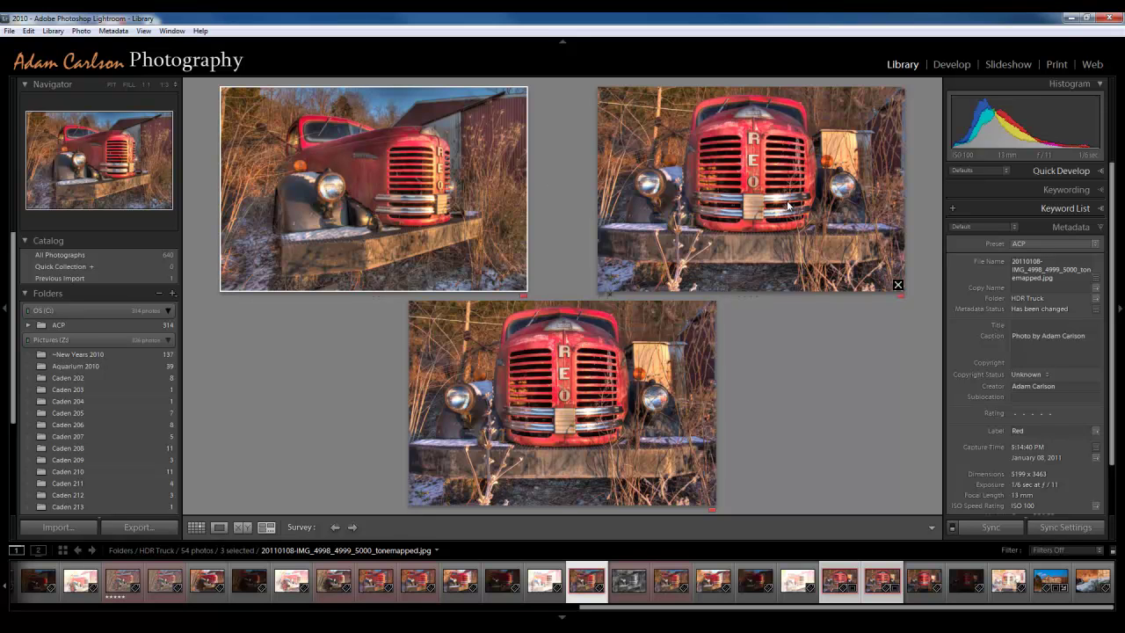
click(898, 284)
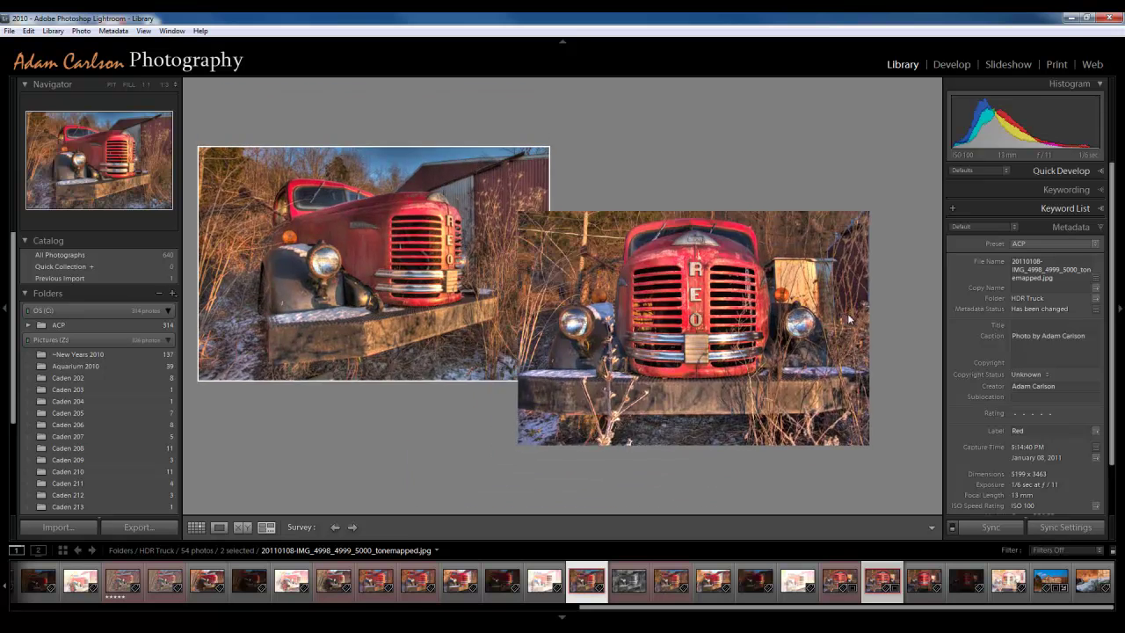
click(196, 527)
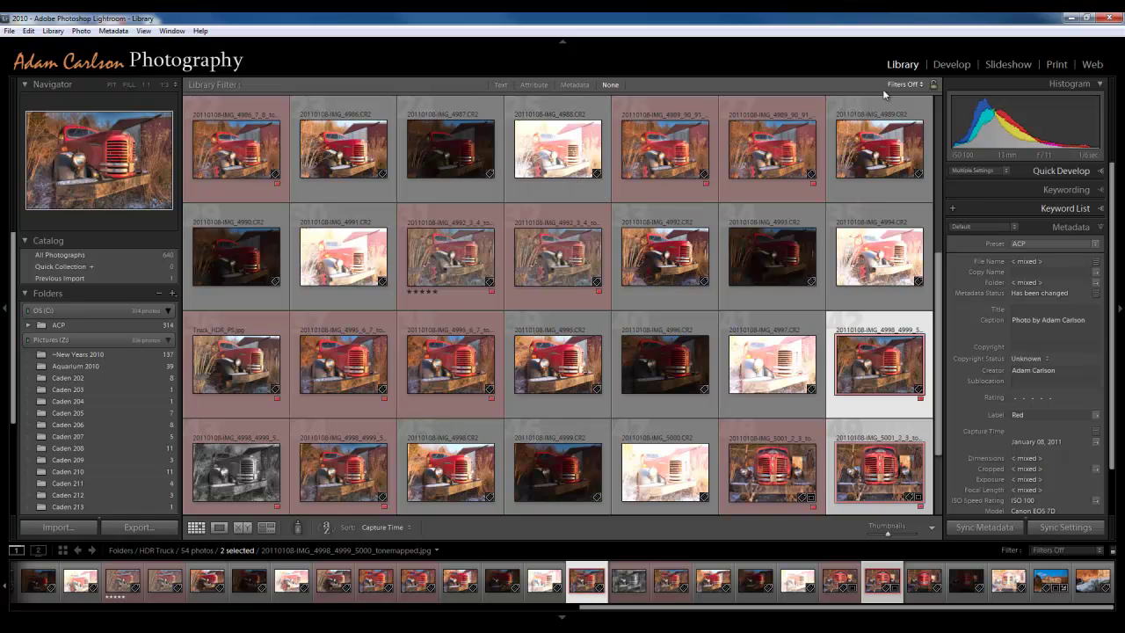
Open the 4998_4999_5000 truck photo in Develop and briefly expand Tone Curve and Lens Corrections.
click(934, 67)
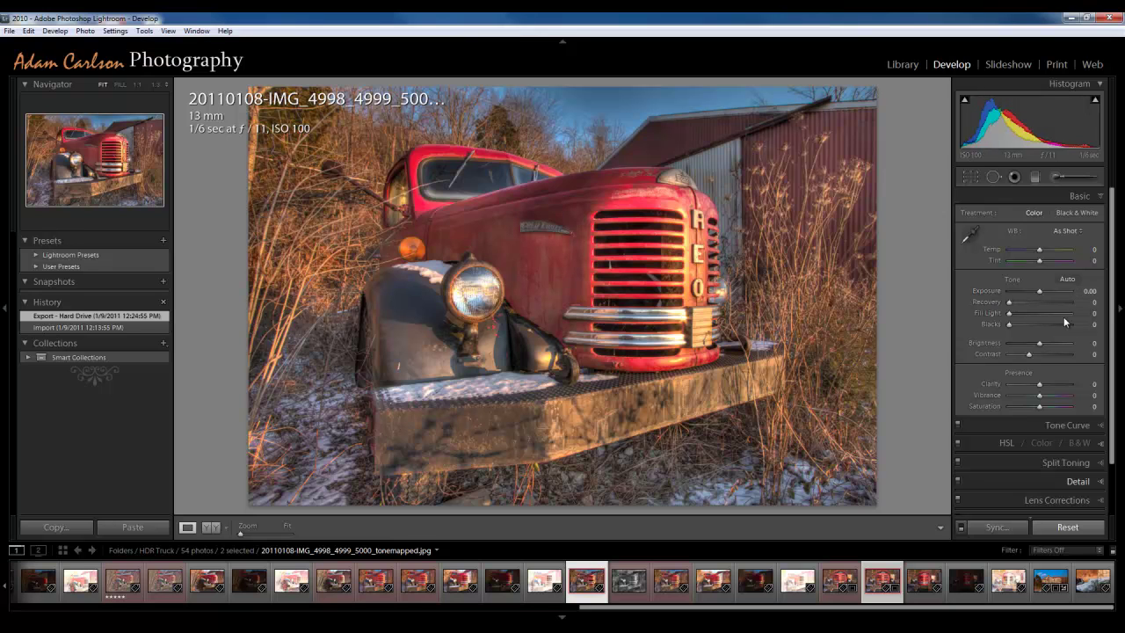
scroll(1098, 387, down, 1)
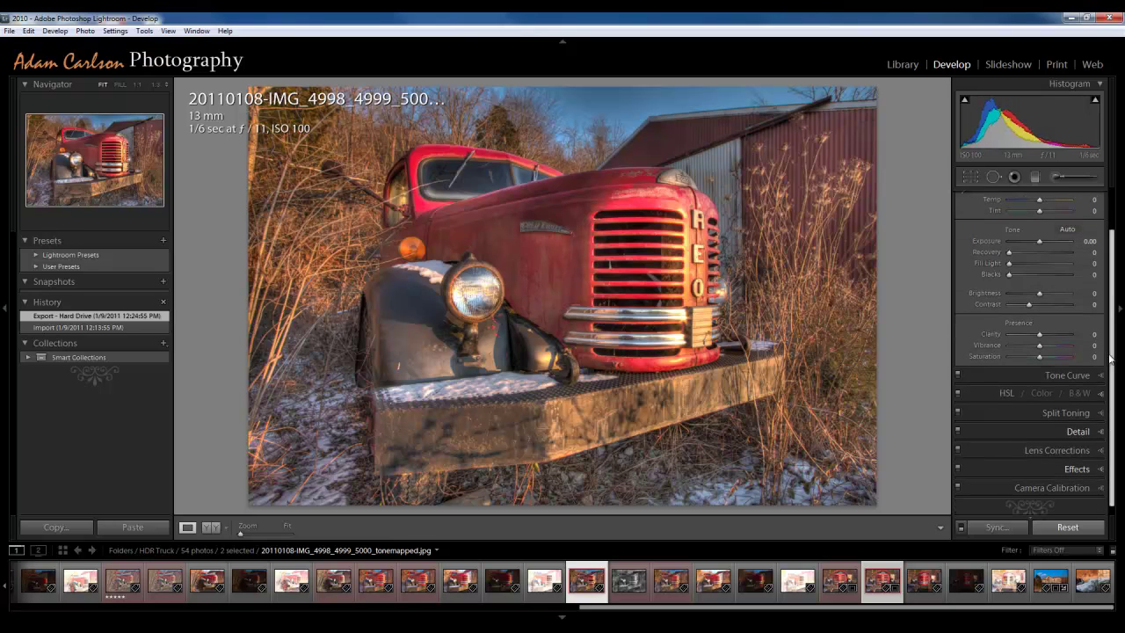
click(1098, 376)
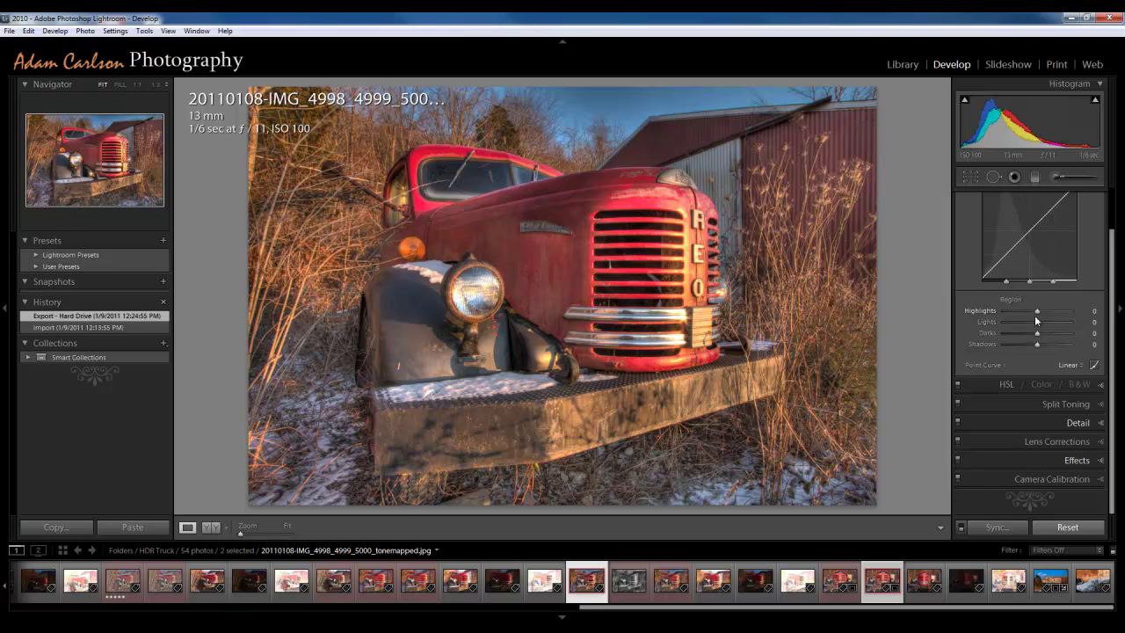
scroll(1036, 317, up, 1)
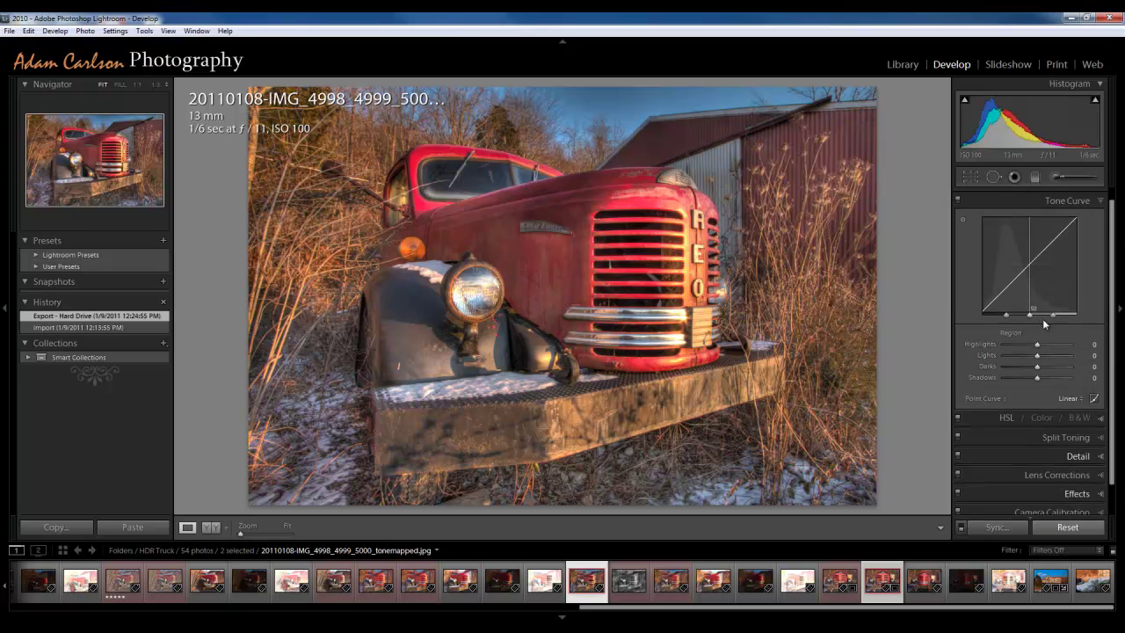
scroll(1045, 333, down, 1)
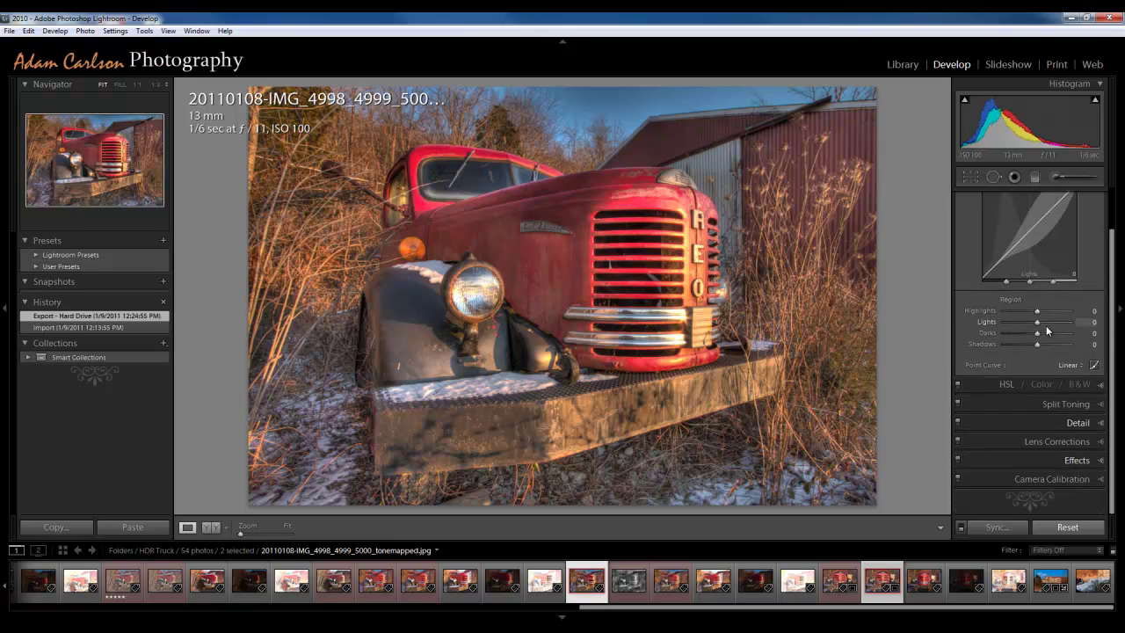
click(1099, 442)
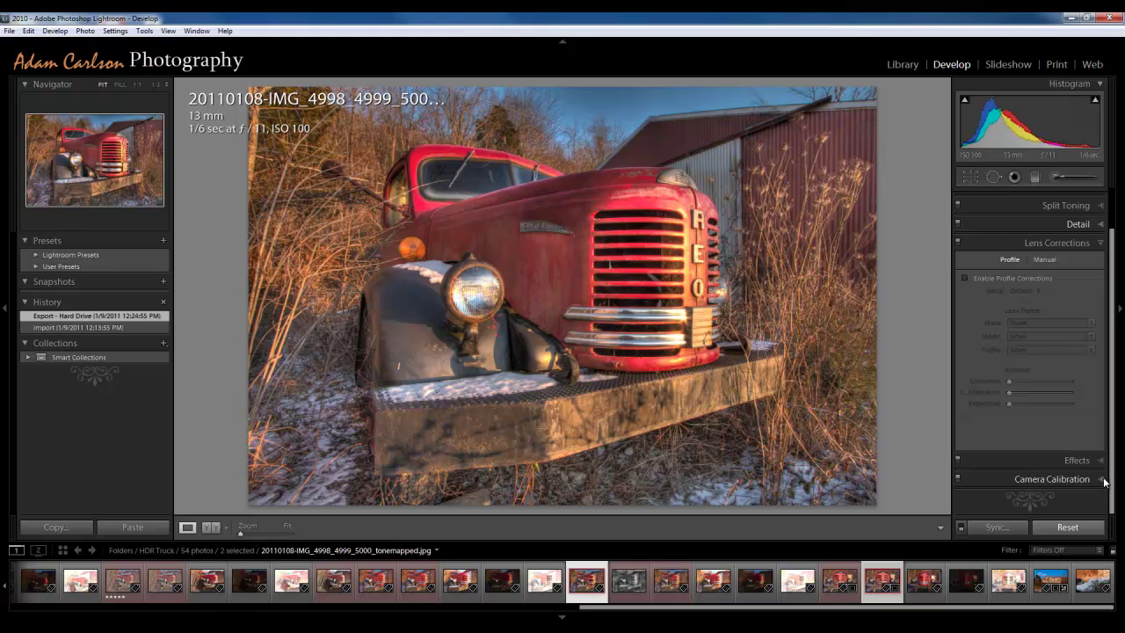
scroll(1013, 391, up, 2)
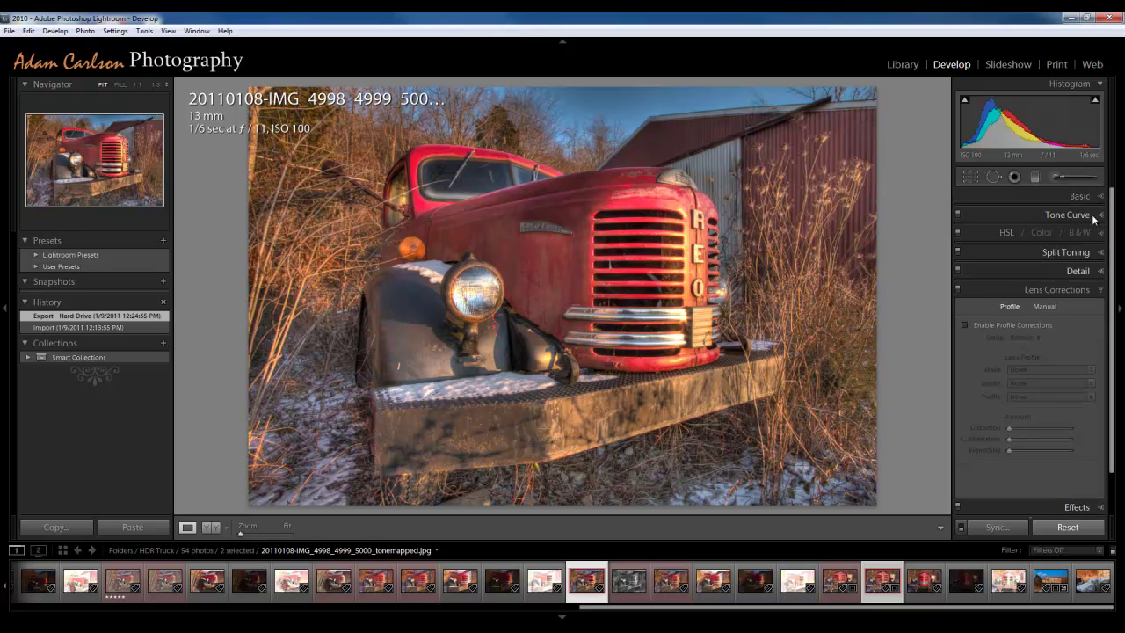
click(1101, 297)
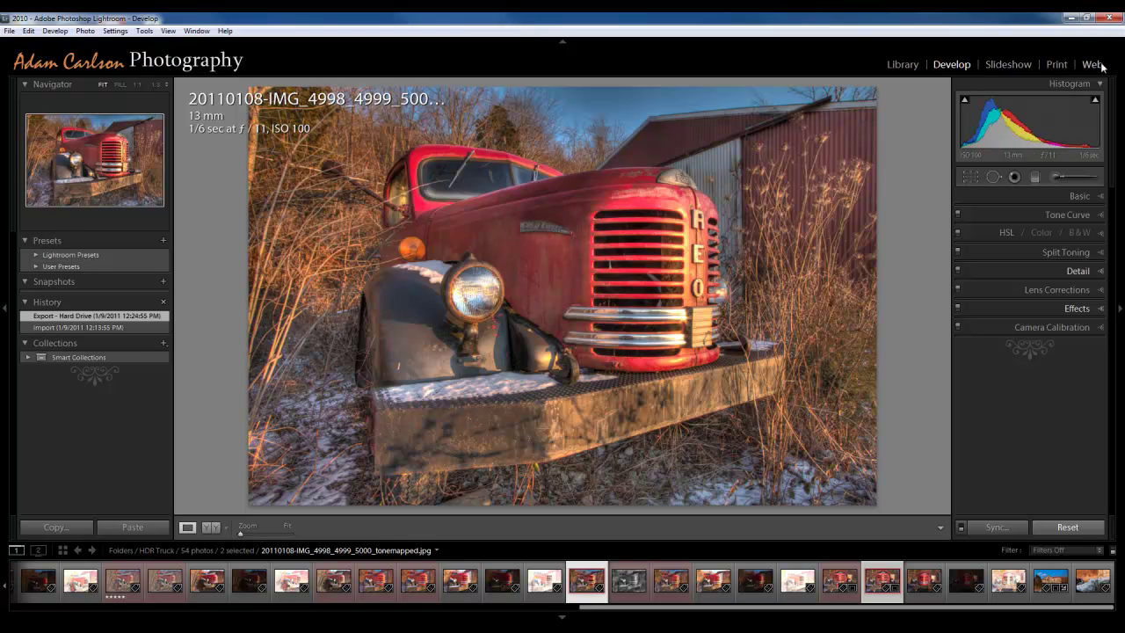
Show the truck photo in Slideshow and scroll through its Options, Layout and Overlays panels.
click(1019, 64)
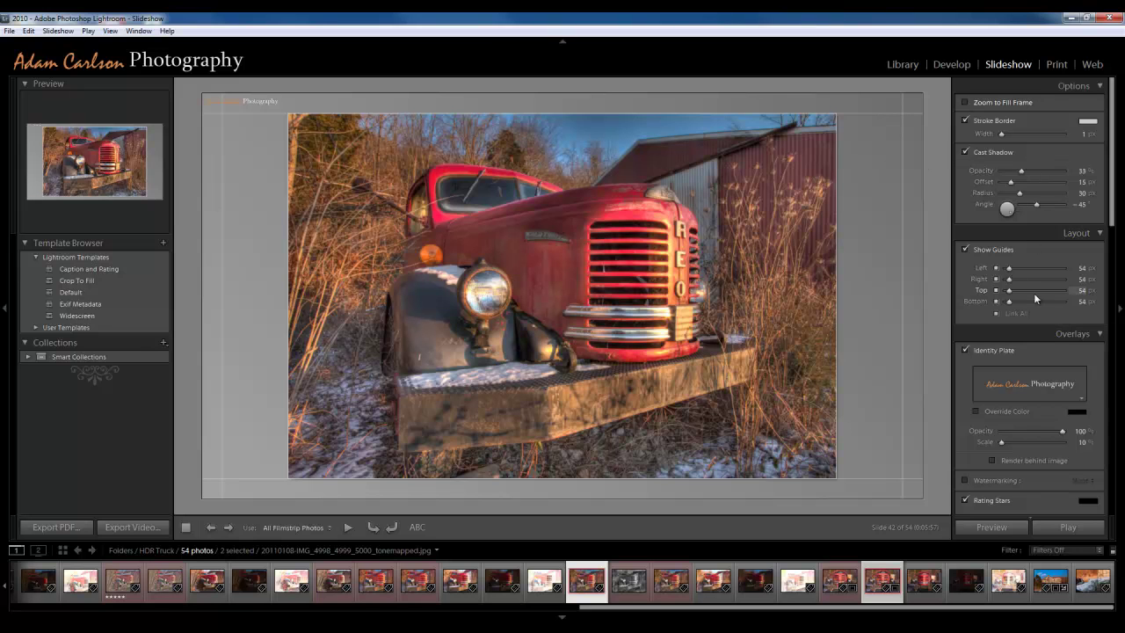
drag(1115, 209, 1123, 145)
In Print, apply the (1) 8 x 10 template, then the (2) 7 x 5 Centered template.
click(1054, 65)
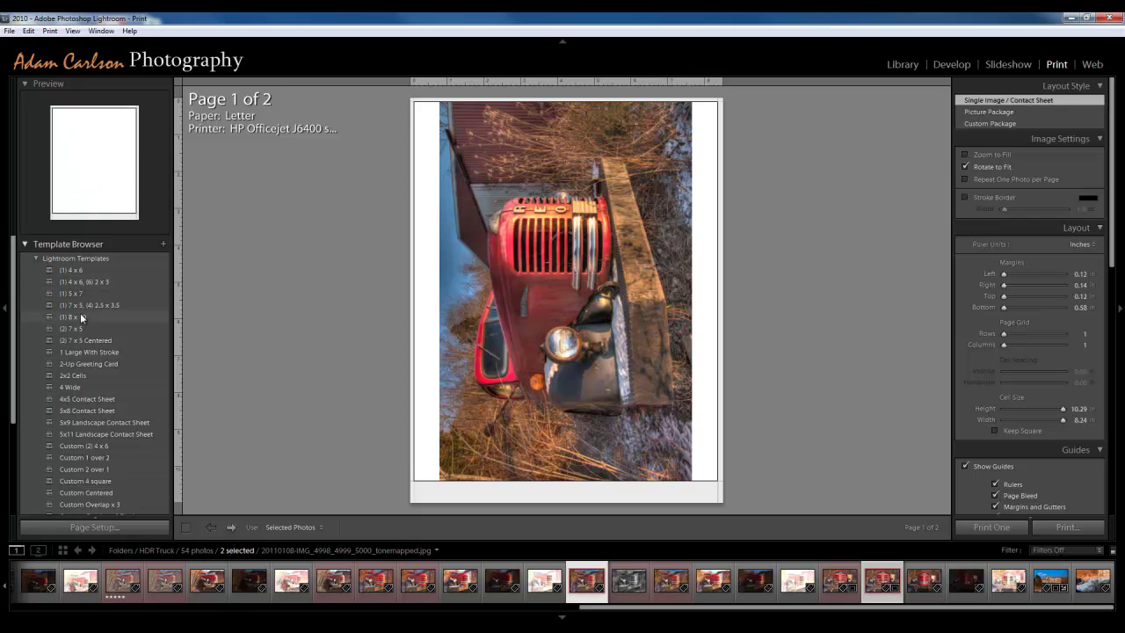
click(81, 315)
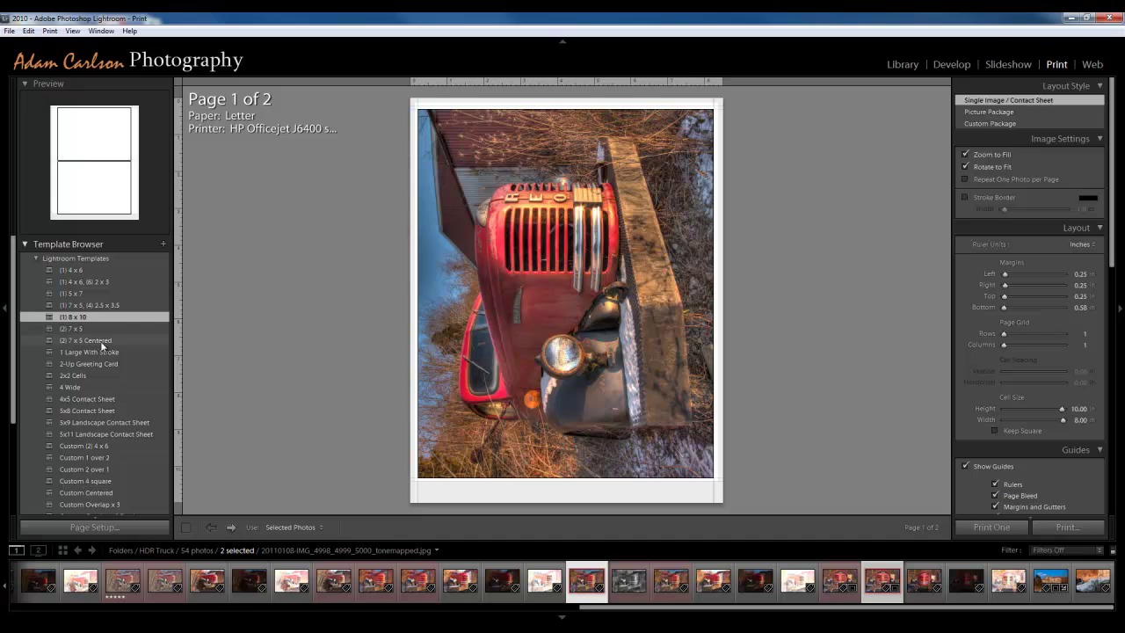
click(102, 342)
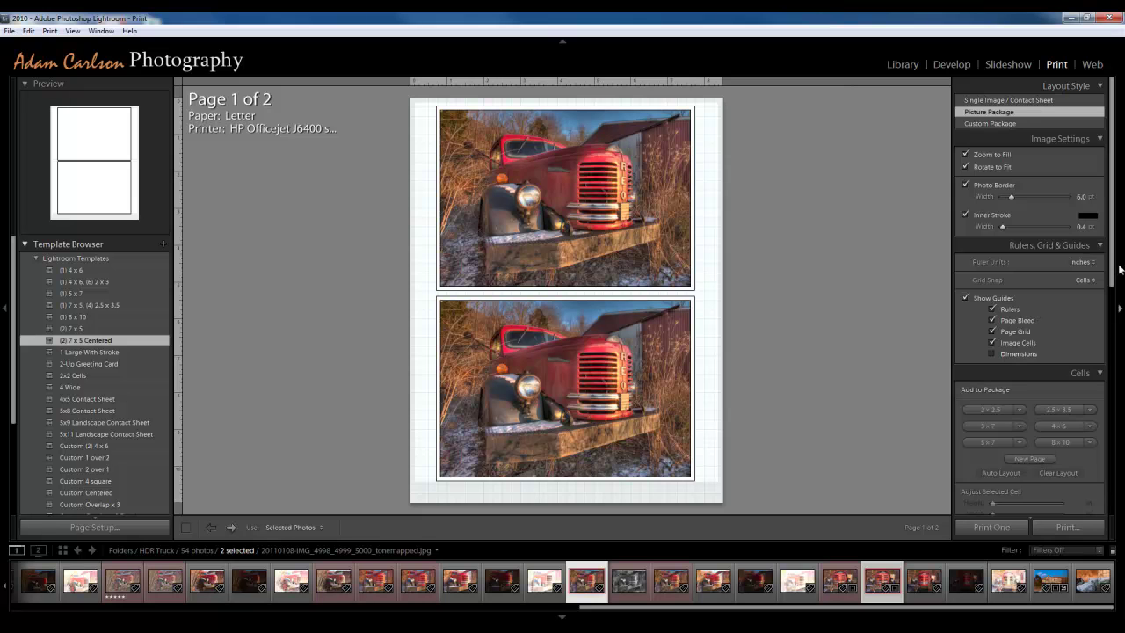
mouse_move(1114, 268)
mouse_down()
mouse_move(1115, 510)
mouse_move(1114, 268)
mouse_up()
Apply the Blue Sky template to the web gallery in the Web module.
click(1093, 65)
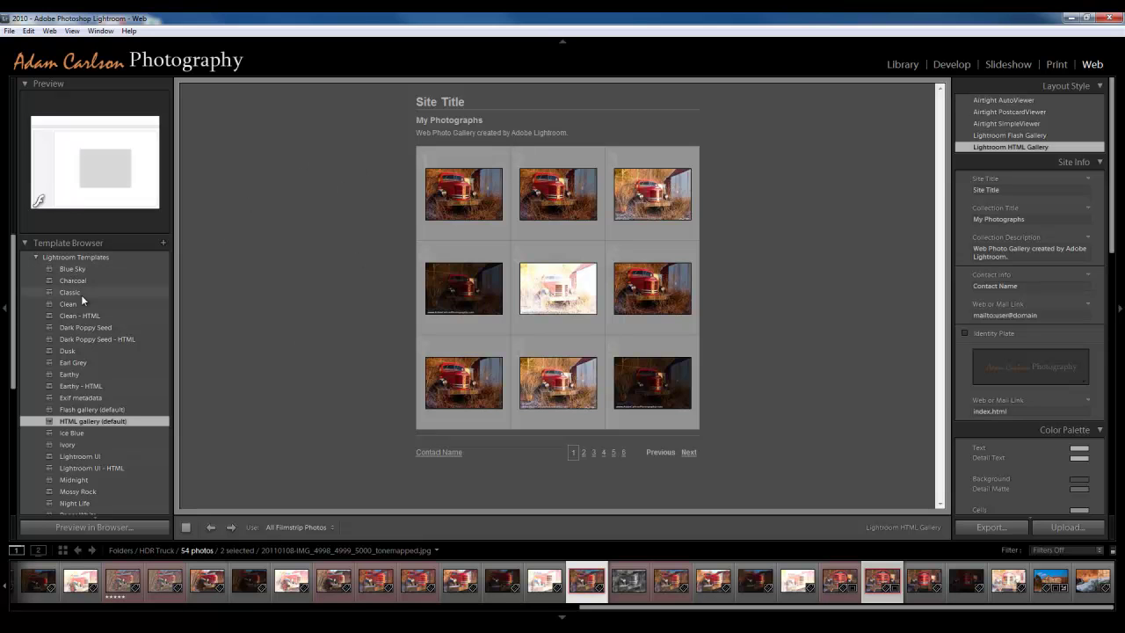
click(76, 265)
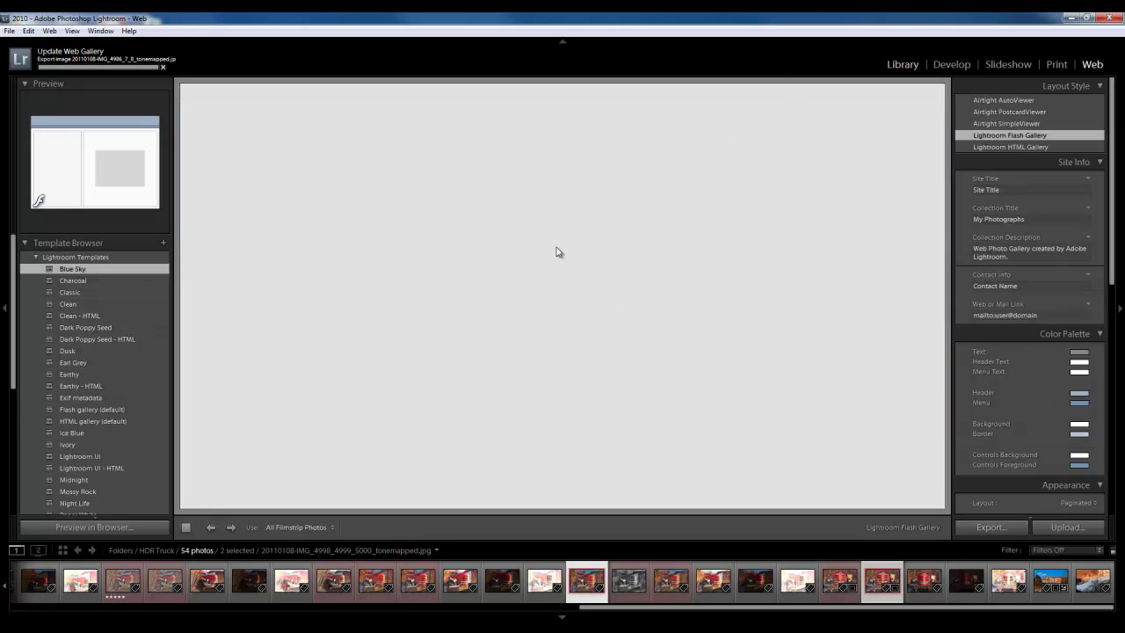
Return to the Library's thumbnail Grid view with the G shortcut.
key(g)
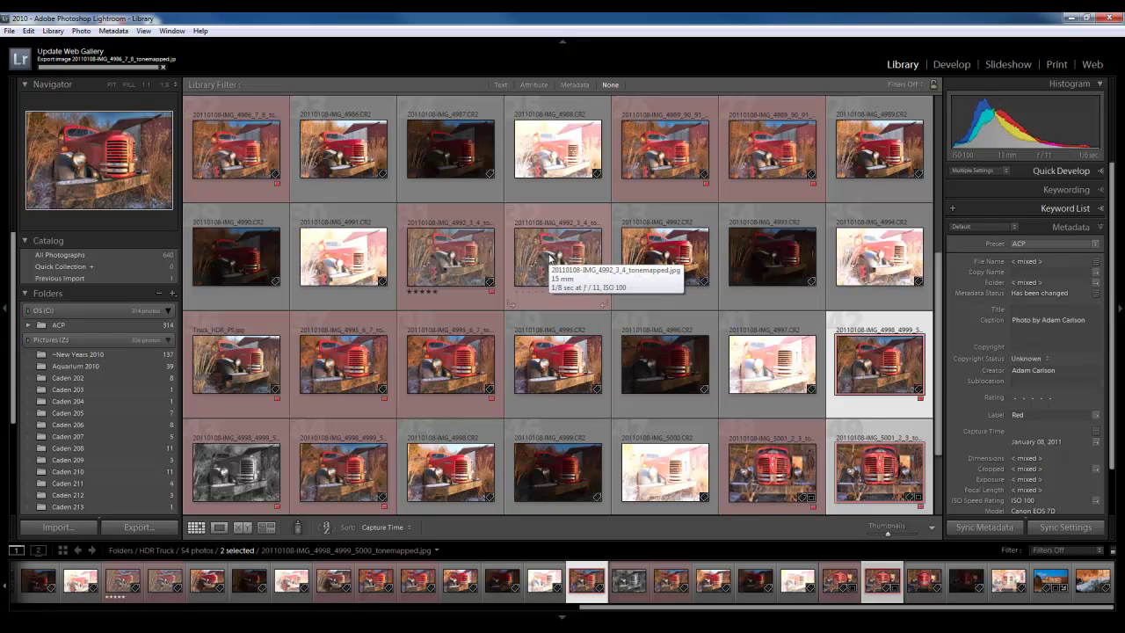